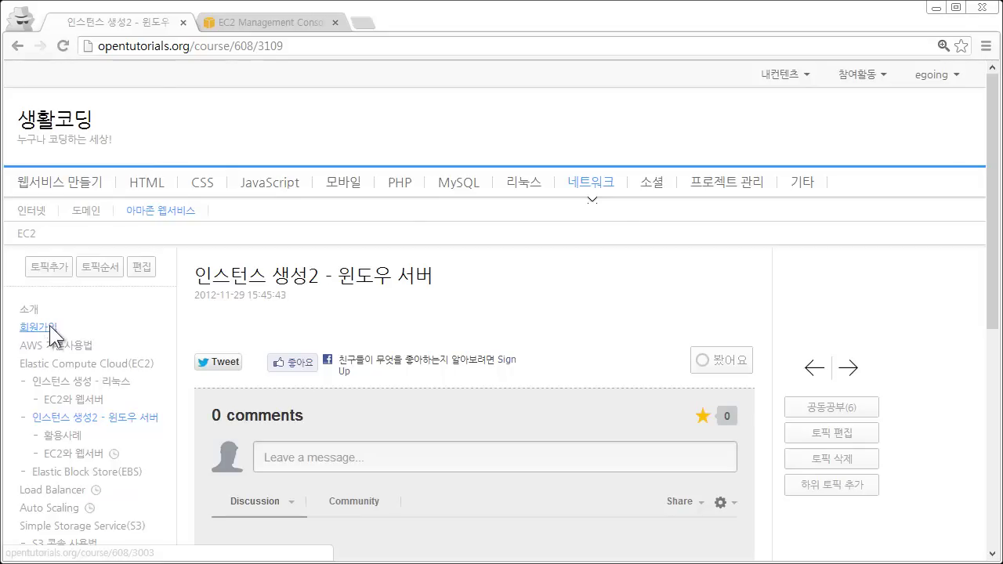
Switch from the OpenTutorials lesson to the EC2 Management Console browser tab.
click(264, 26)
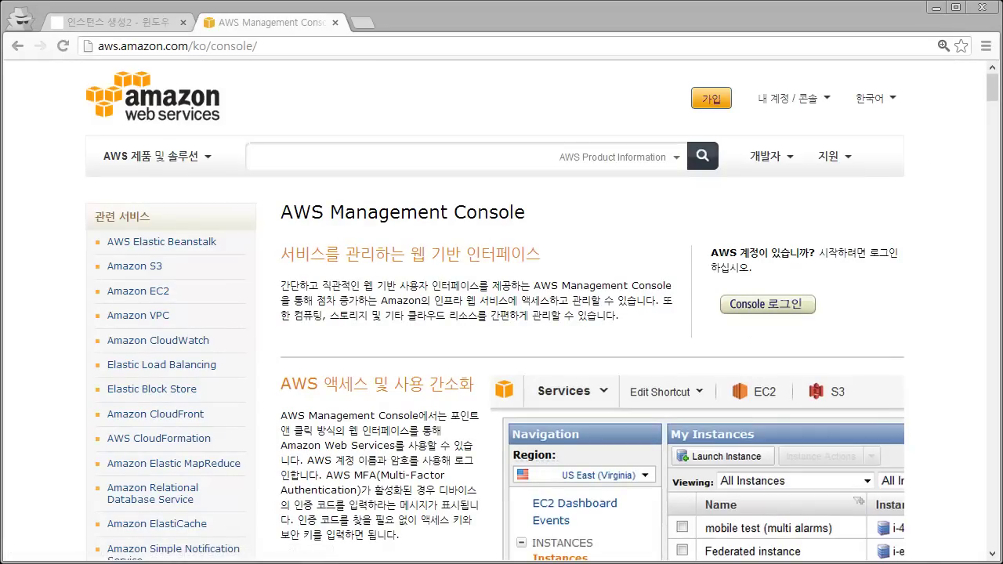
Sign in to the AWS Management Console with the account password.
mouse_move(810, 112)
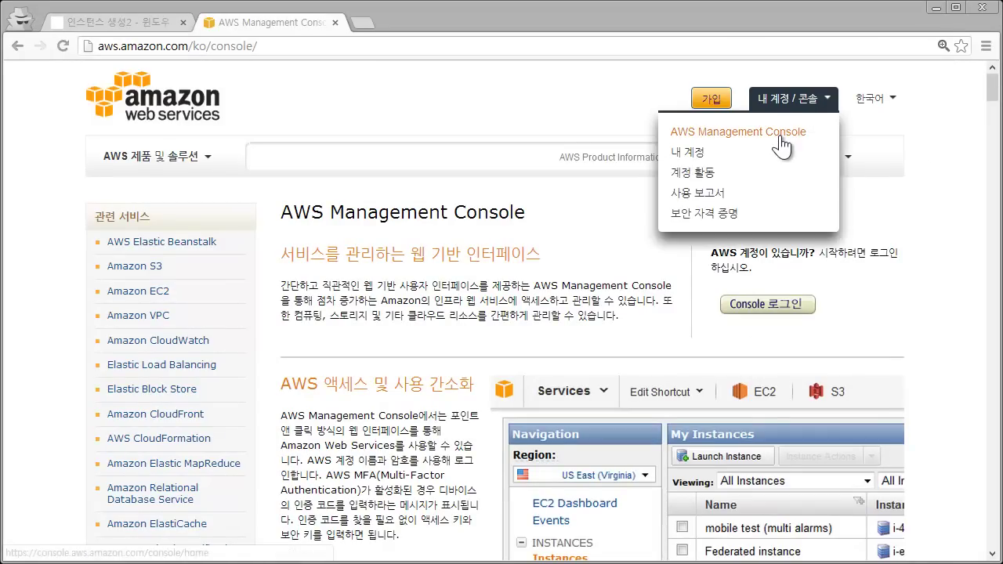
click(780, 137)
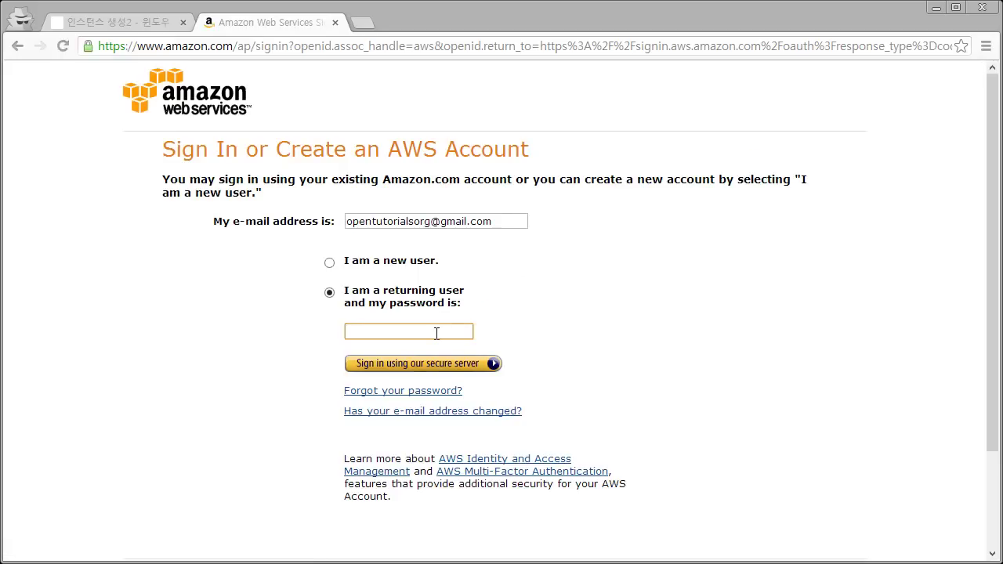
text(*************)
key(Return)
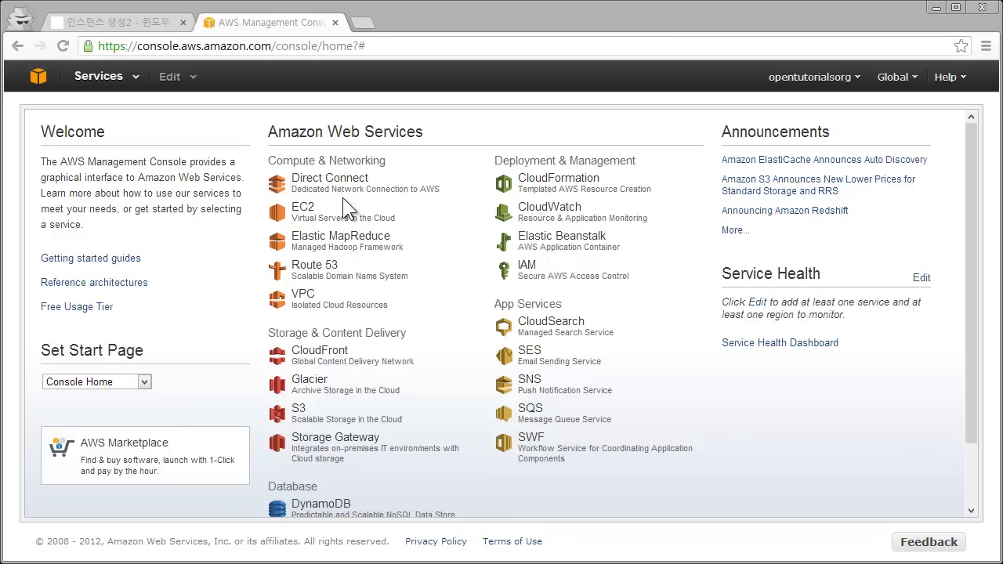
Open EC2 and show the Tokyo instances list with s3_tutorials and windowserver.
click(318, 212)
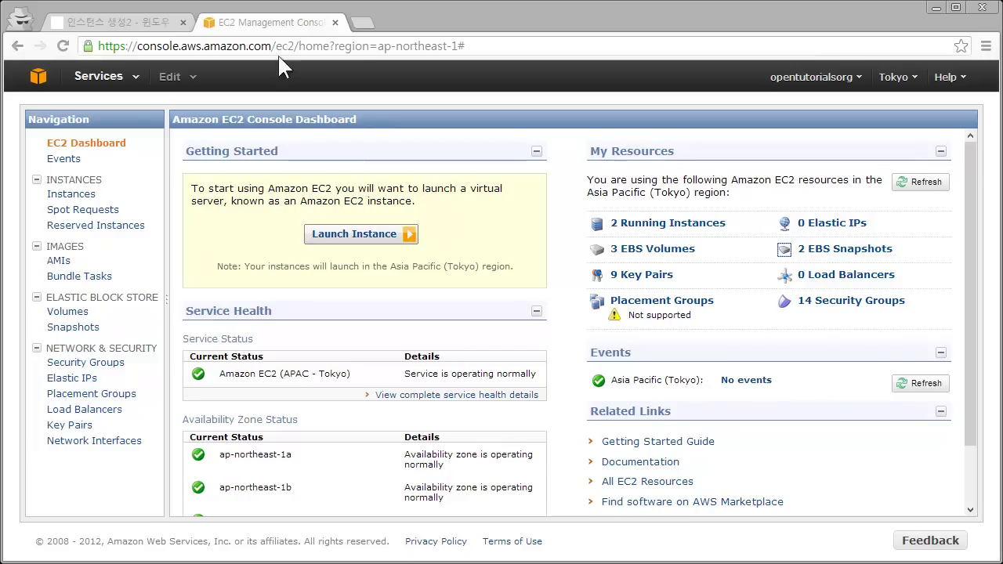
click(88, 198)
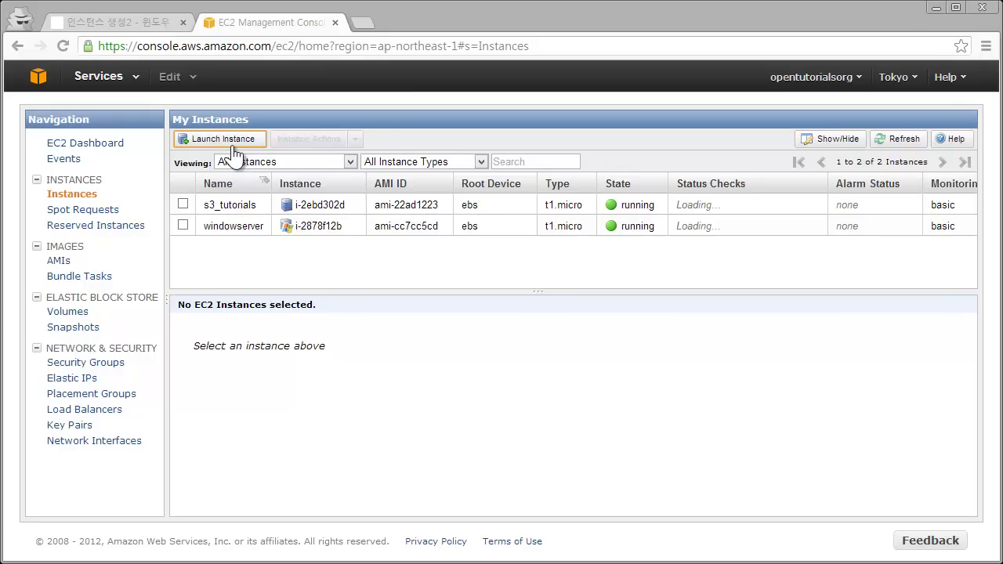
Launch a new instance in Quick Launch Wizard named 'windows2012server'.
click(227, 141)
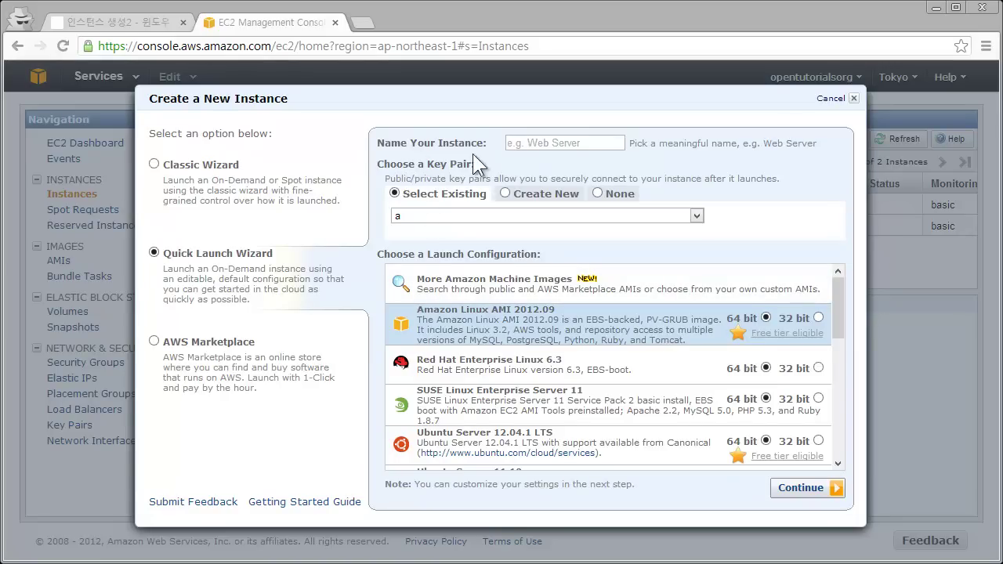
click(548, 142)
text(ㄹ)
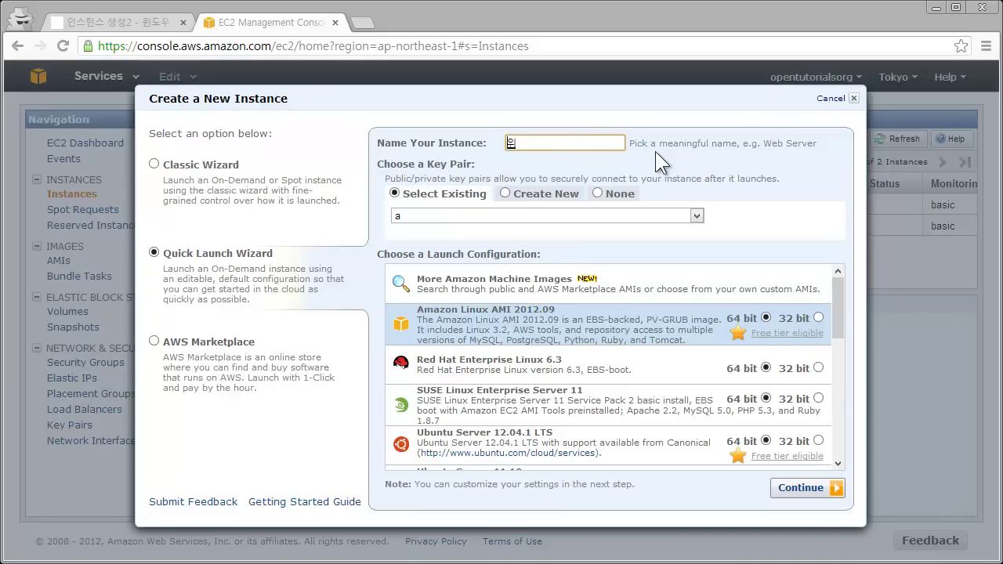
key(BackSpace)
text(windows2012server)
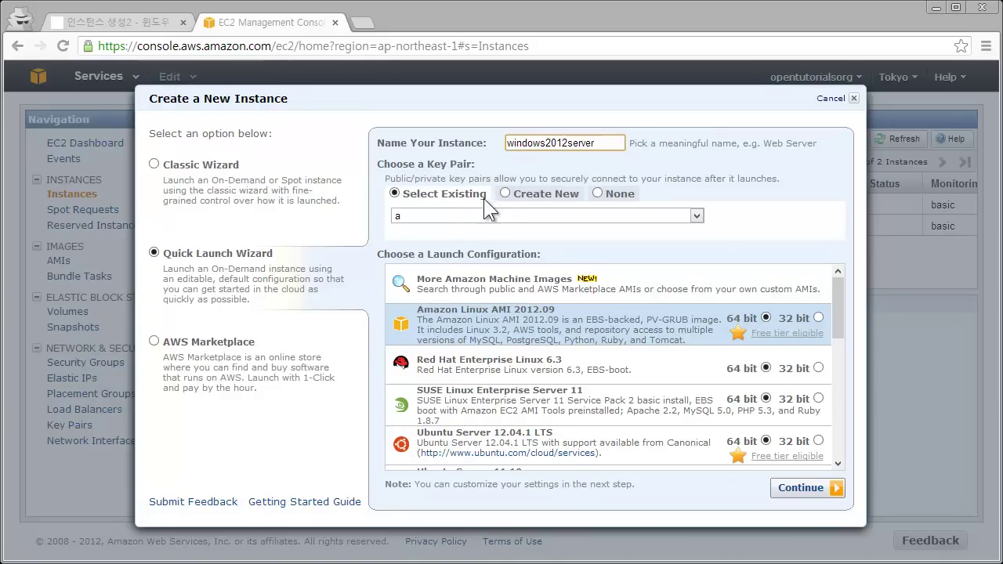
Set the key pair to Create New named 'windows_key', after briefly checking existing window_key.
click(529, 200)
click(529, 221)
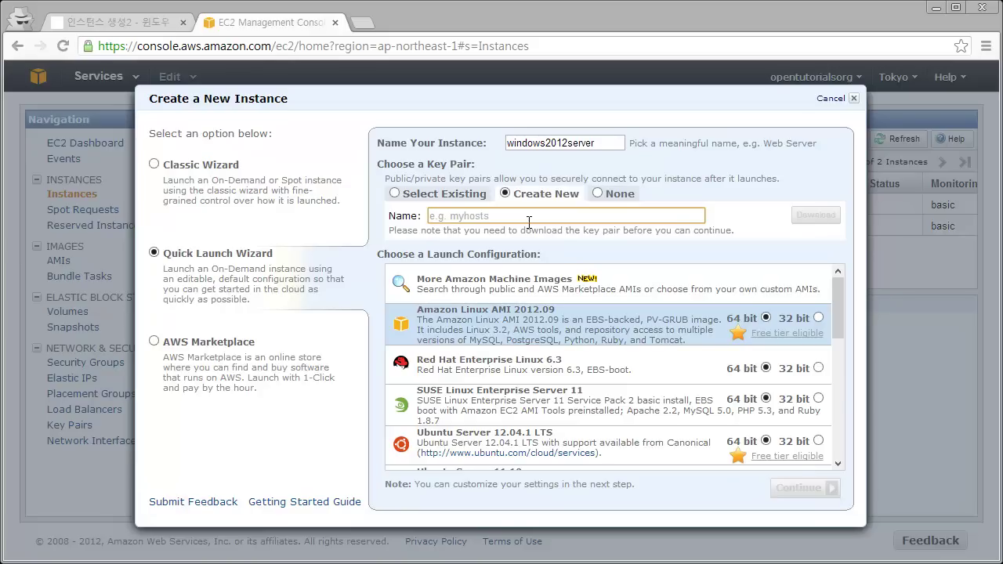
text(window)
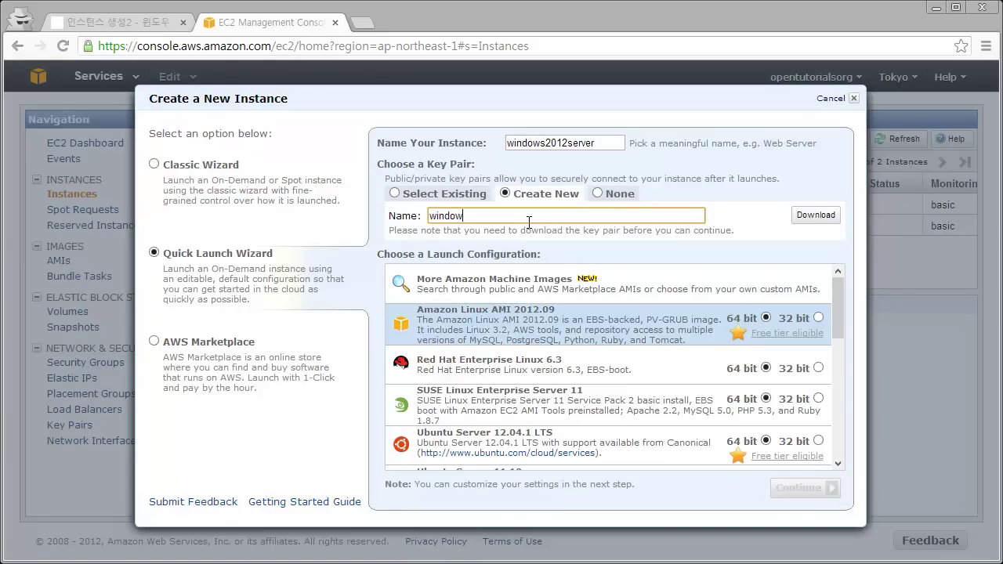
text(s_key)
click(394, 193)
click(453, 212)
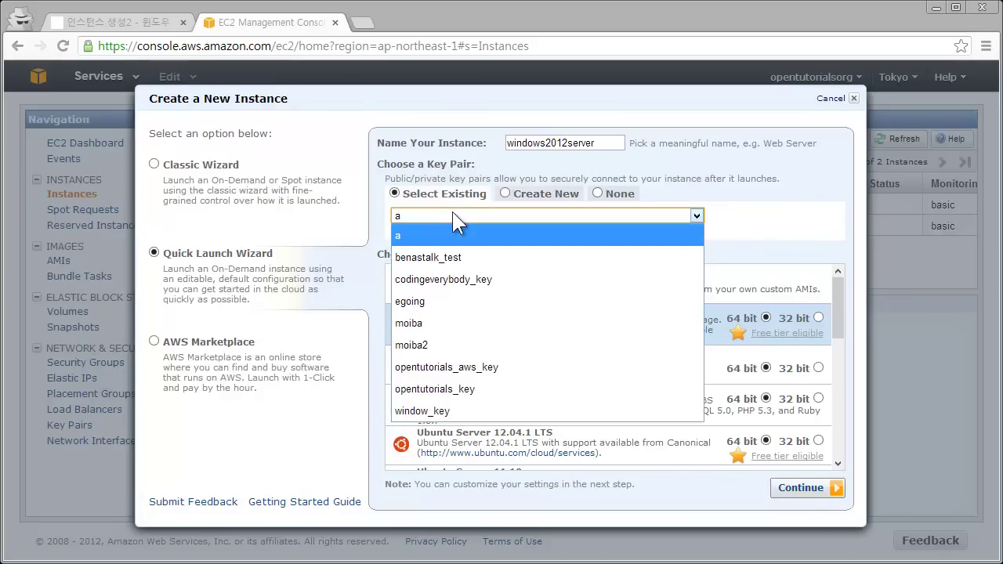
click(471, 410)
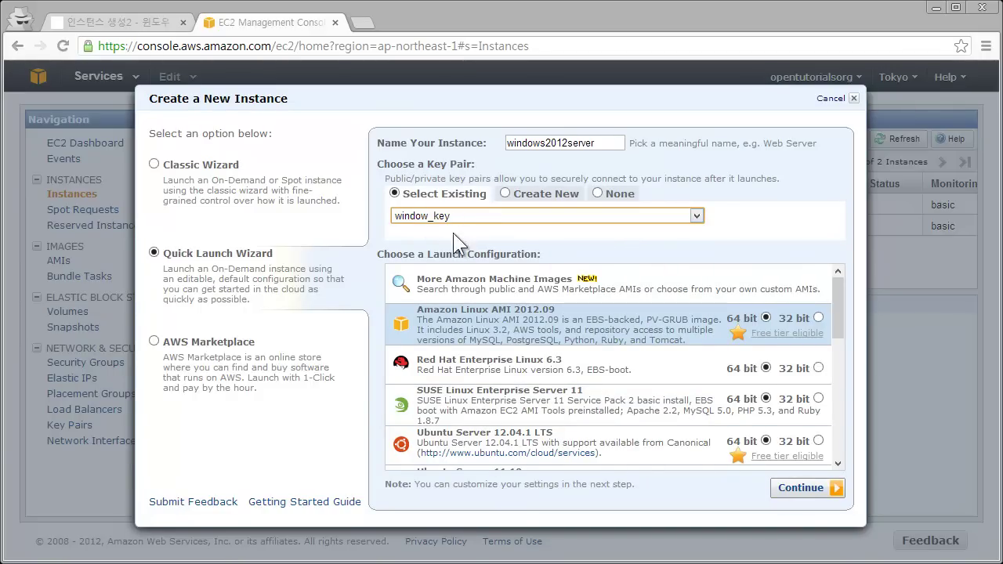
click(565, 205)
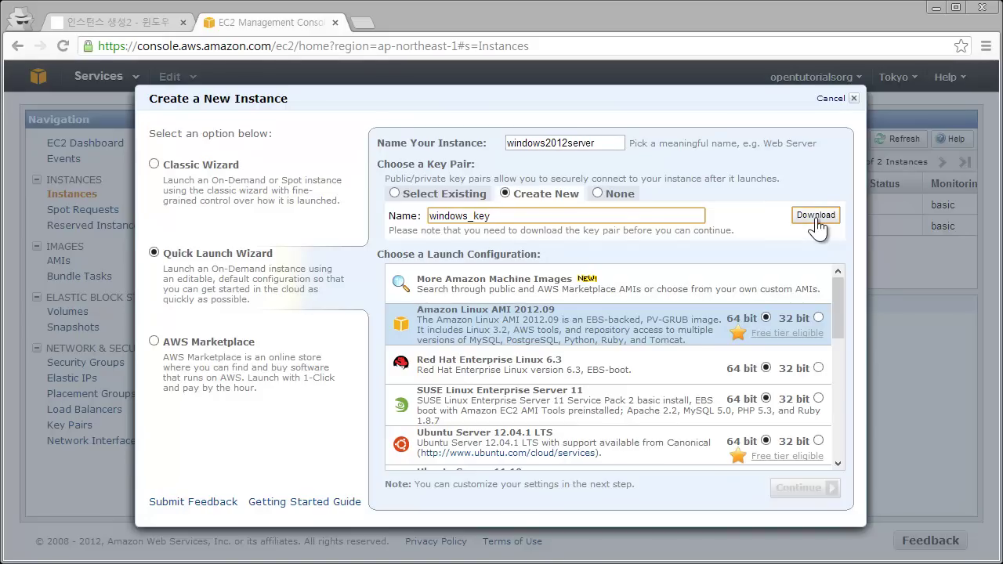
Use existing key pair window_key and pick the Microsoft Windows Server 2012 Base image.
click(439, 194)
mouse_move(835, 311)
mouse_down()
mouse_move(837, 329)
mouse_move(837, 304)
mouse_up()
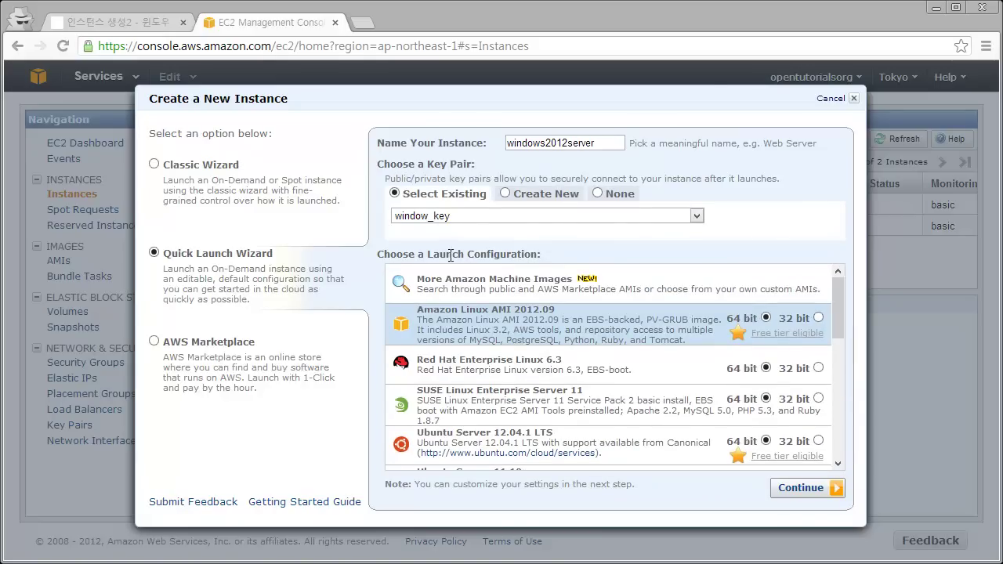
mouse_move(837, 312)
mouse_down()
mouse_move(838, 346)
mouse_move(830, 306)
mouse_up()
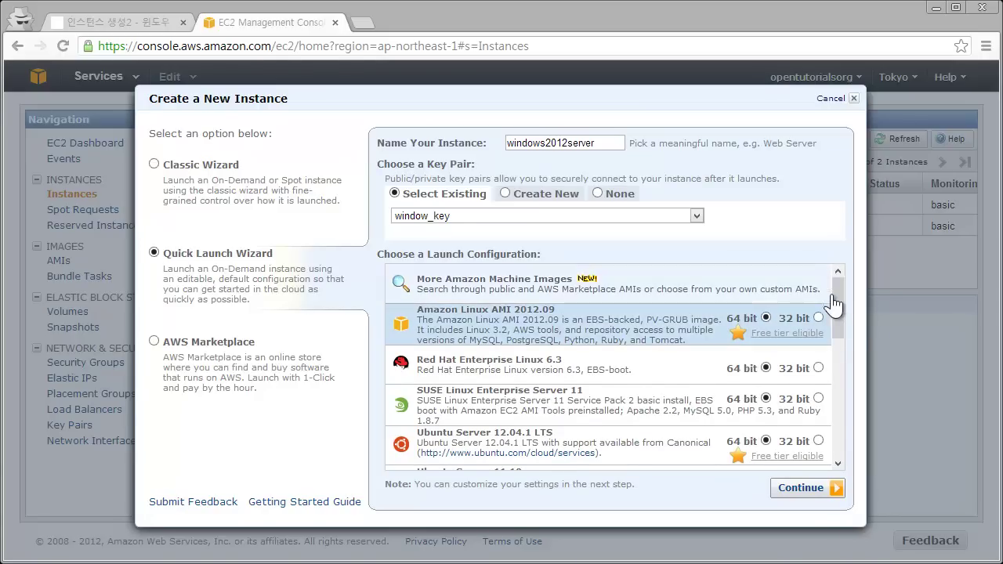
drag(839, 327, 845, 387)
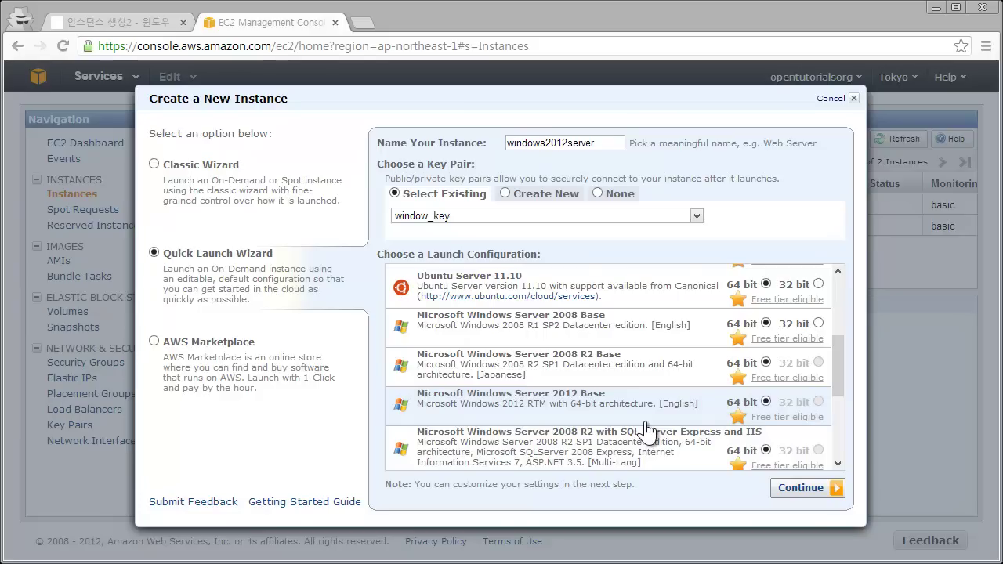
click(644, 421)
Continue to the review page and make the instance details editable.
click(803, 488)
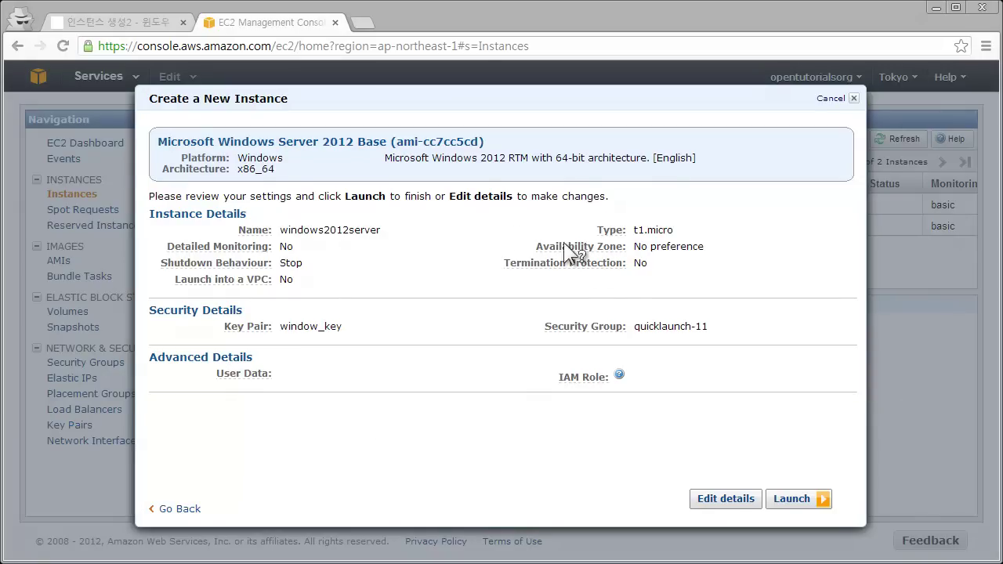
mouse_move(596, 268)
click(726, 500)
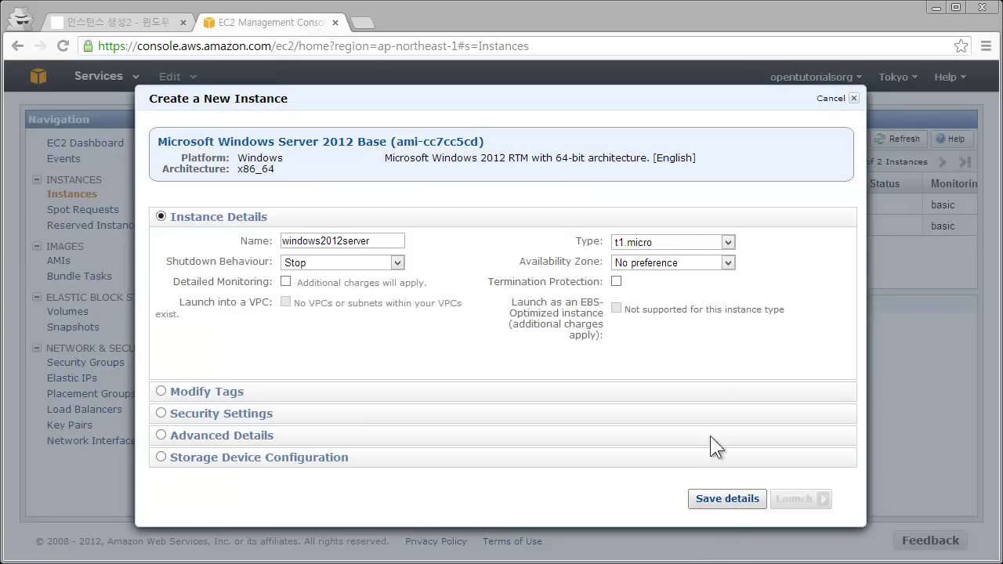
Keep the instance type at t1.micro and save the instance details.
click(688, 239)
click(696, 351)
click(688, 243)
click(688, 266)
click(652, 240)
click(684, 262)
click(790, 241)
click(745, 499)
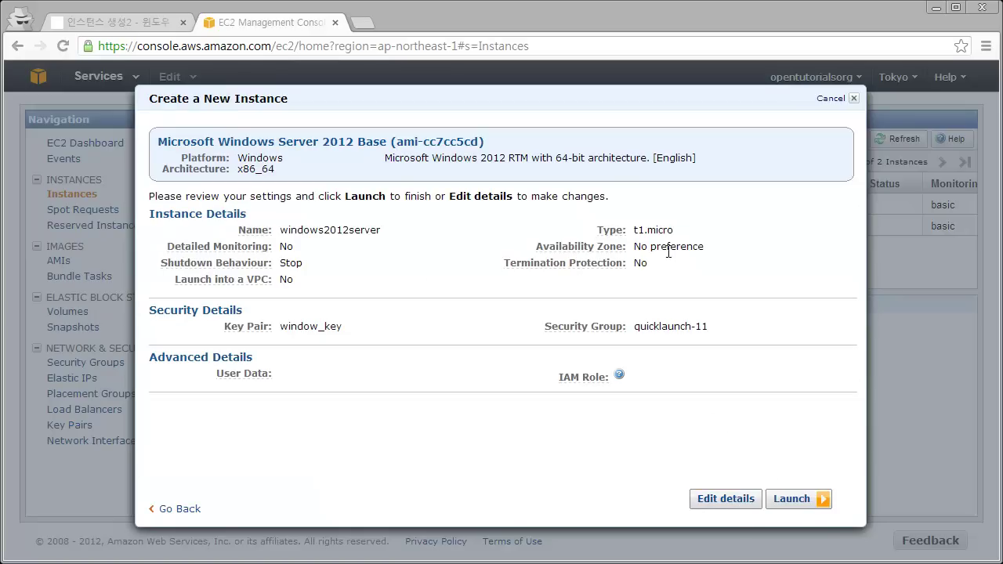
Launch windows2012server and view details of the pending instance i-3c8c043f.
click(800, 501)
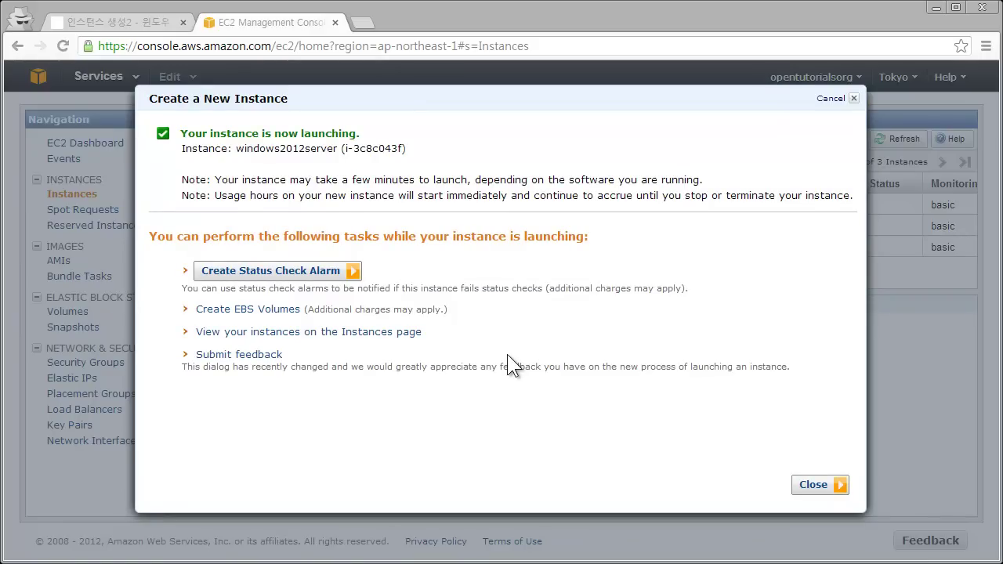
click(807, 486)
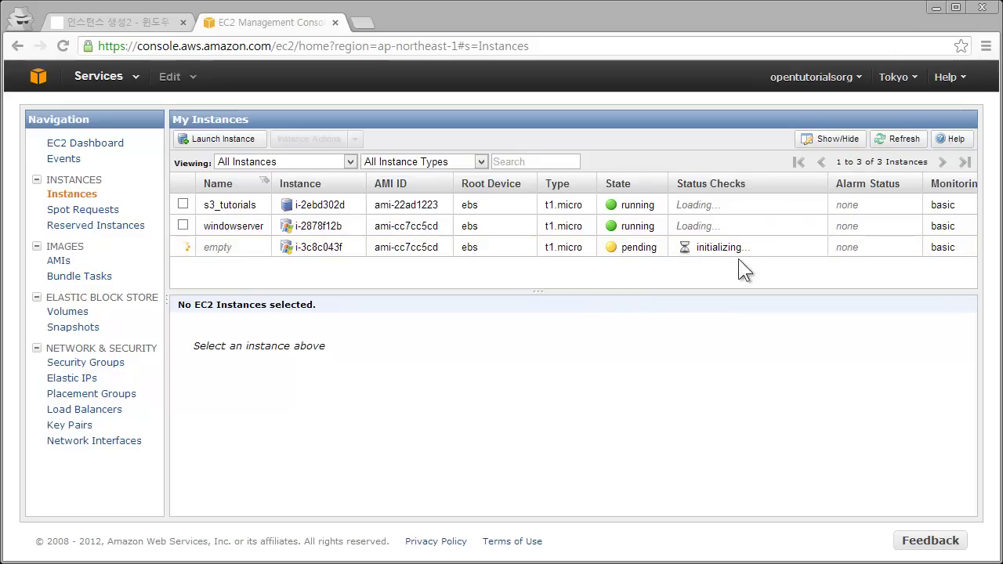
click(655, 254)
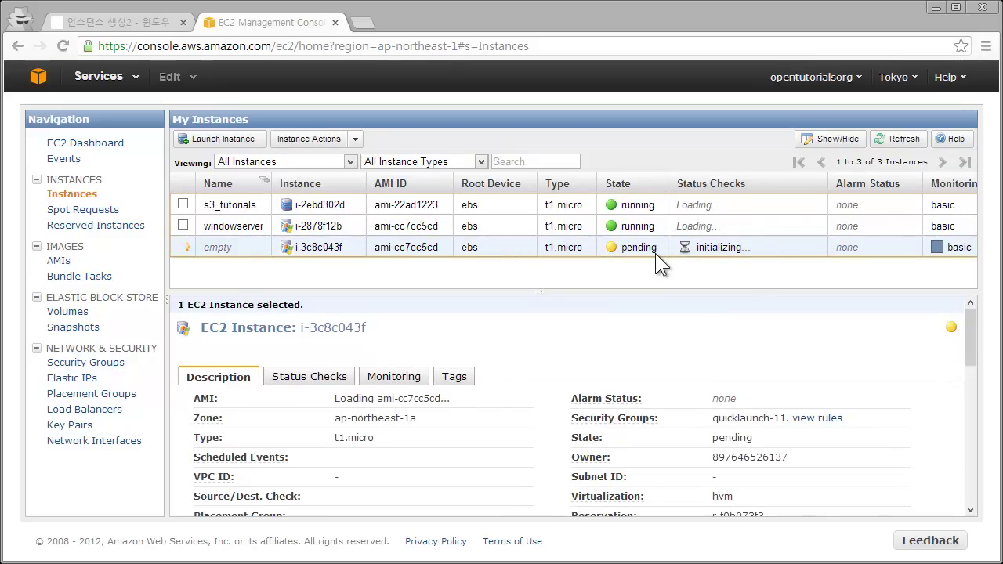